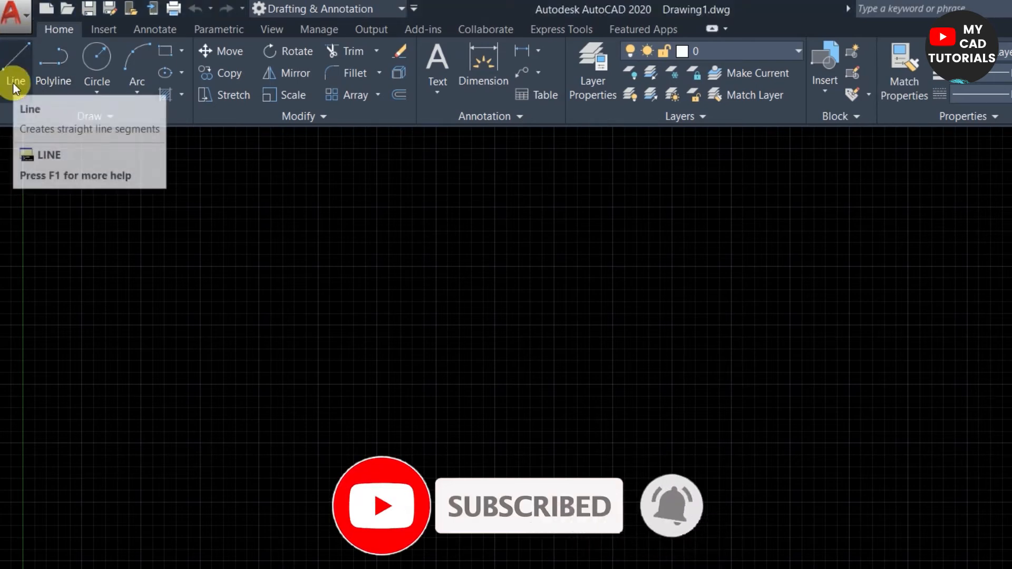
Draw a horizontal line about 16 units long near the middle of the drawing area.
{"action": "left_click", "coordinate": [16, 74]}
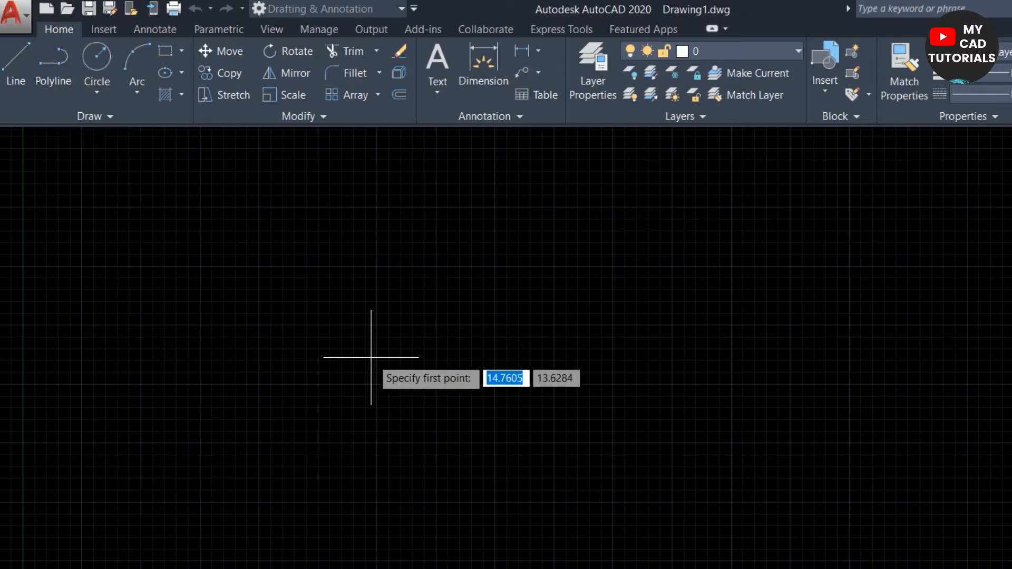
{"action": "key", "text": "Escape"}
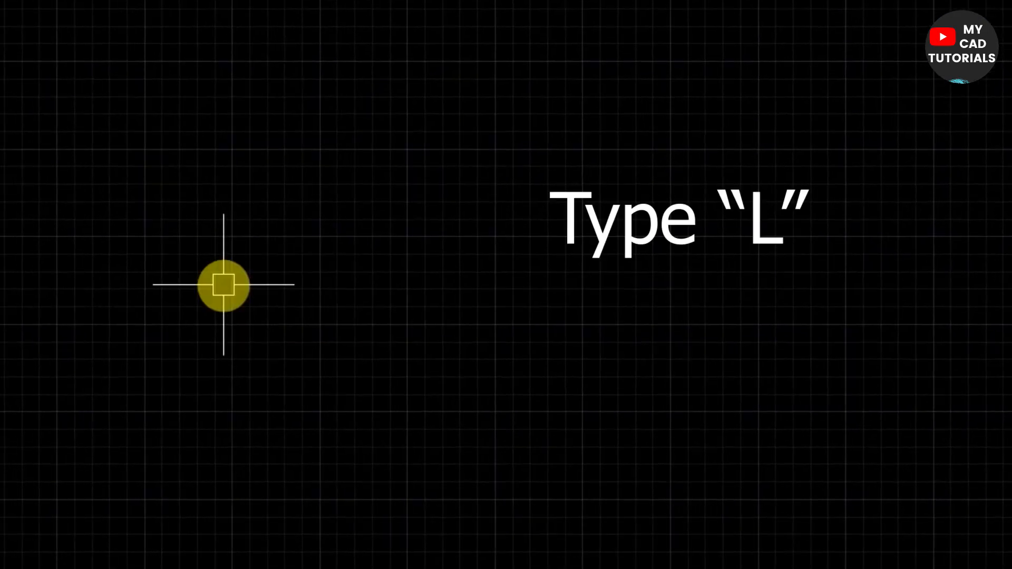
{"action": "type", "text": "L"}
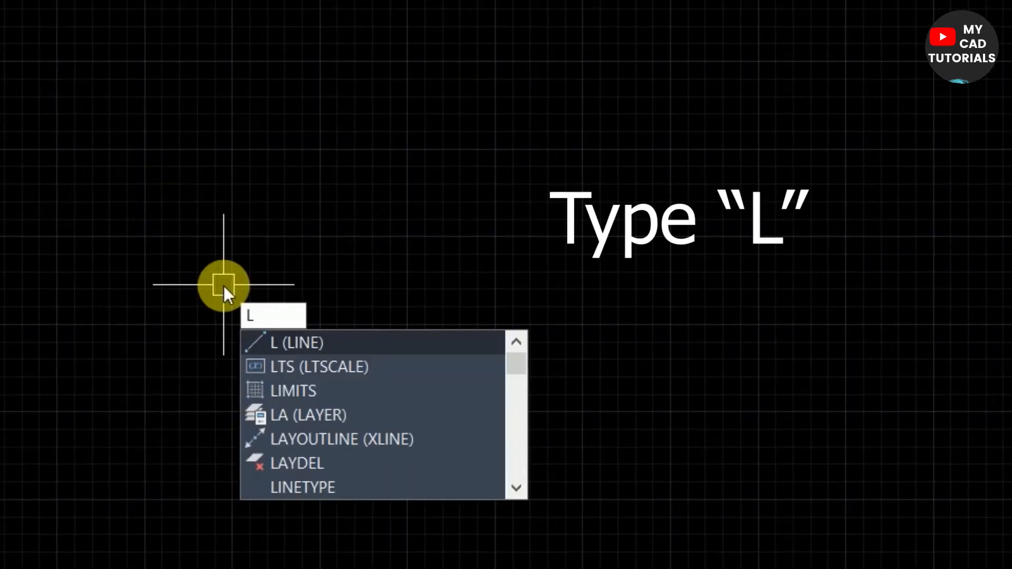
{"action": "key", "text": "Return"}
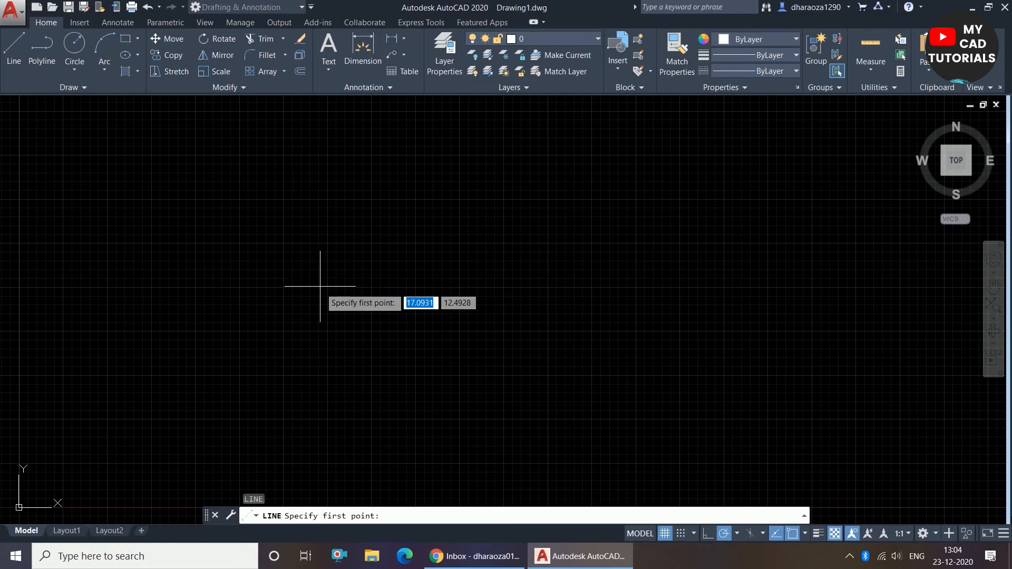
{"action": "left_click", "coordinate": [308, 257]}
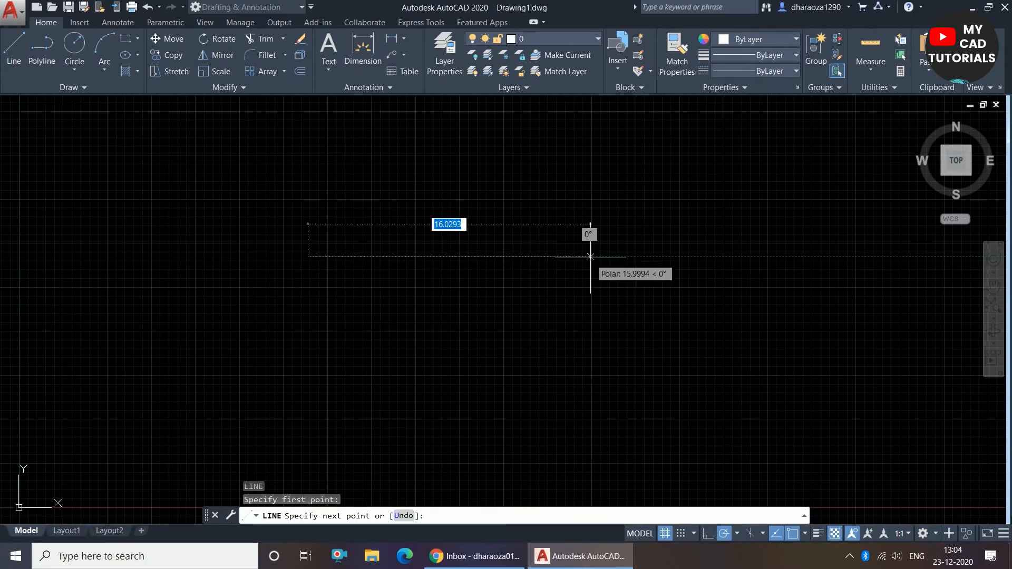
{"action": "left_click", "coordinate": [591, 257]}
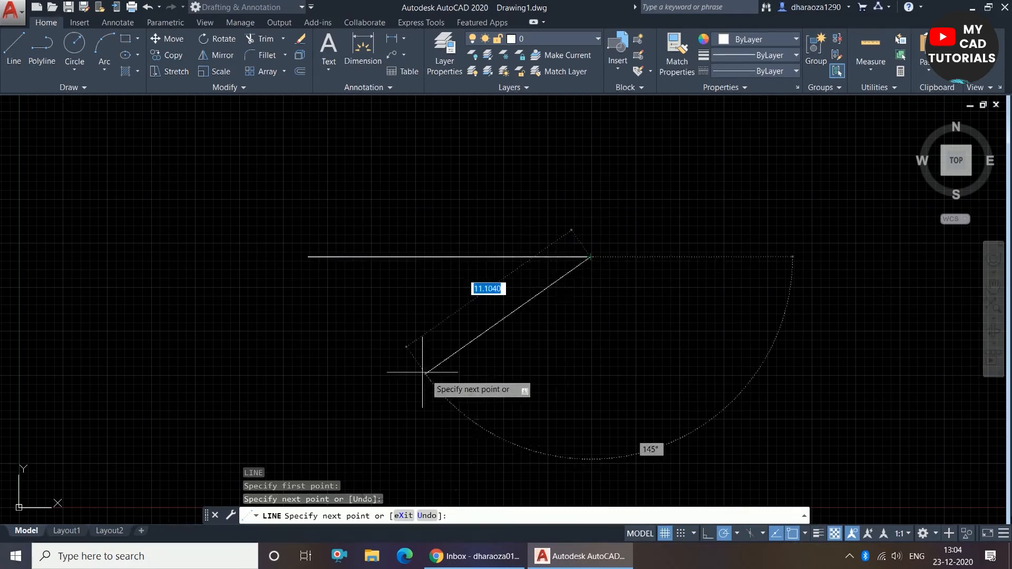
Continue the line from its right end with six connected freehand segments in a zigzag, and finish the Line command.
{"action": "scroll", "coordinate": [210, 276], "scroll_direction": "down", "scroll_amount": 1}
{"action": "scroll", "coordinate": [308, 275], "scroll_direction": "up", "scroll_amount": 1}
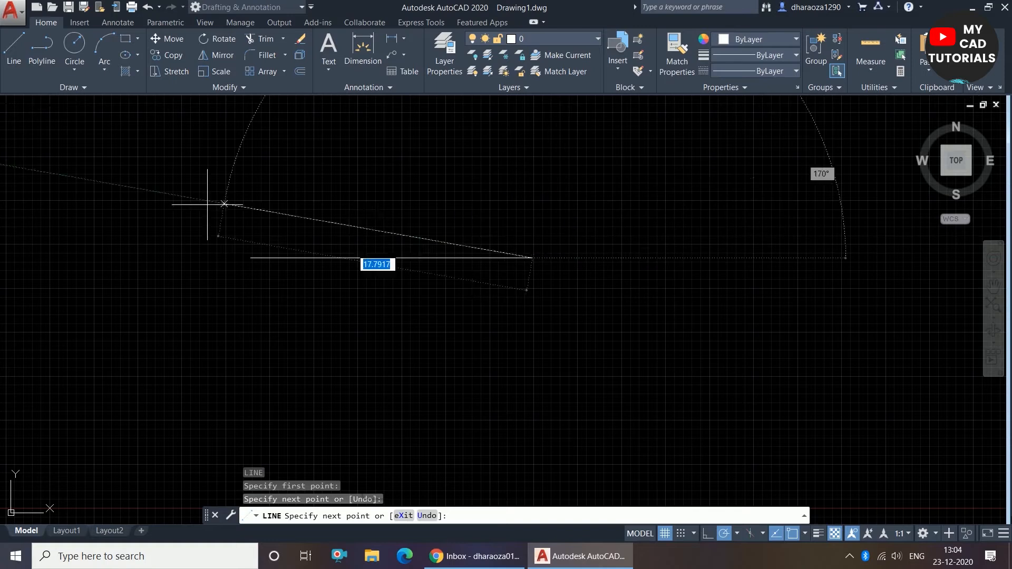
{"action": "left_click", "coordinate": [736, 184]}
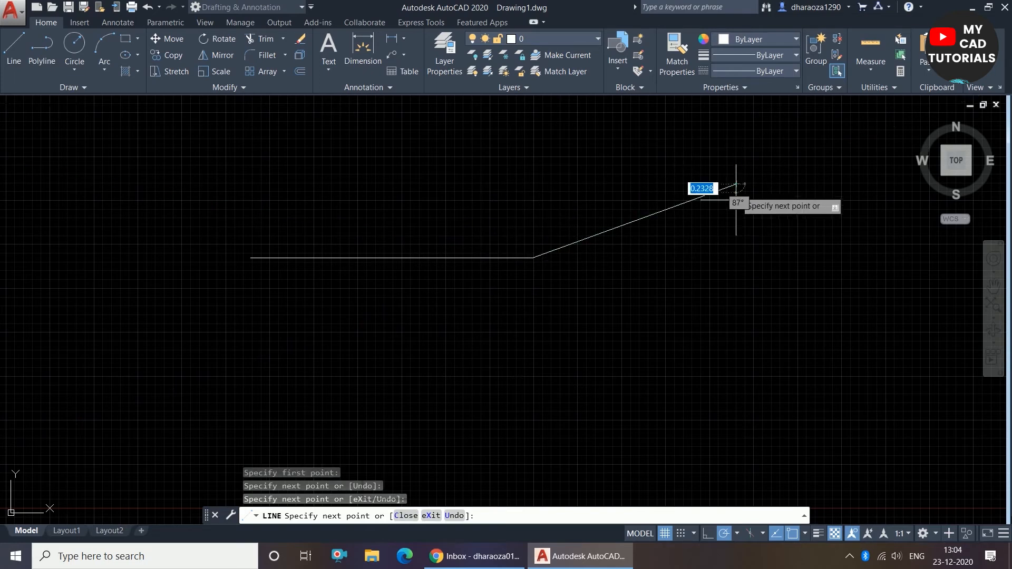
{"action": "left_click", "coordinate": [737, 375]}
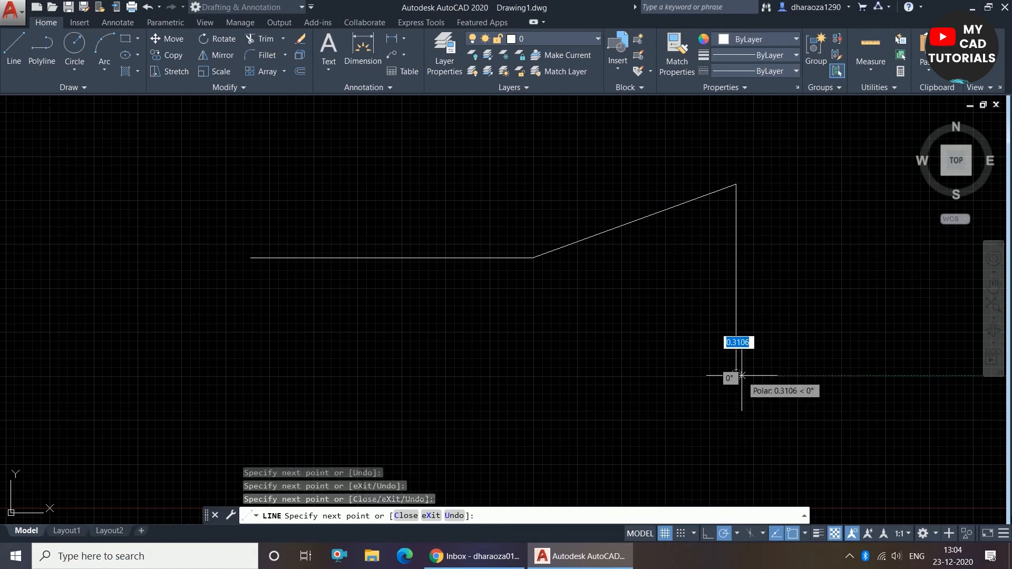
{"action": "left_click", "coordinate": [402, 376]}
{"action": "left_click", "coordinate": [667, 280]}
{"action": "left_click", "coordinate": [197, 317]}
{"action": "left_click", "coordinate": [206, 215]}
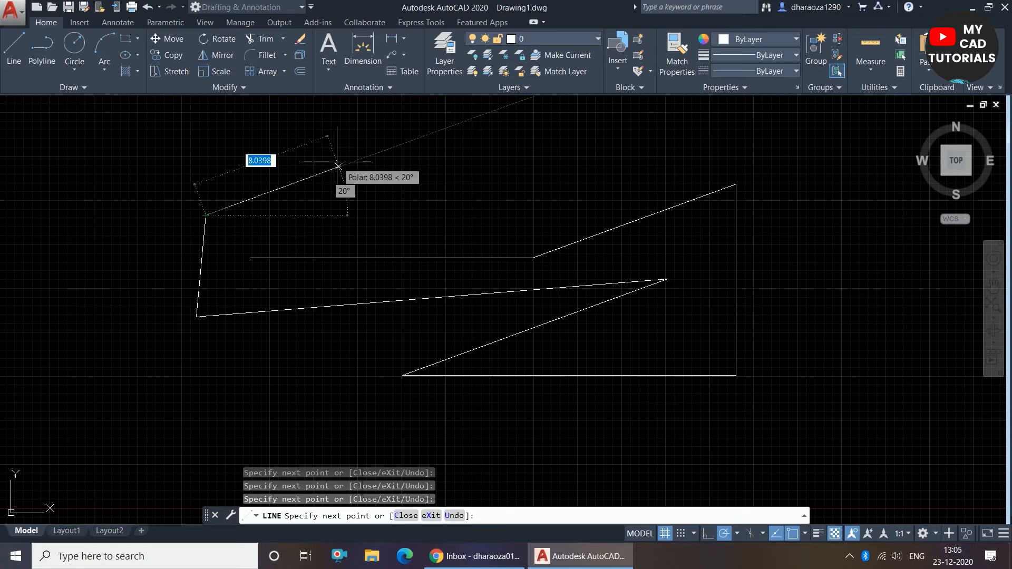
{"action": "right_click", "coordinate": [338, 165]}
{"action": "left_click", "coordinate": [366, 172]}
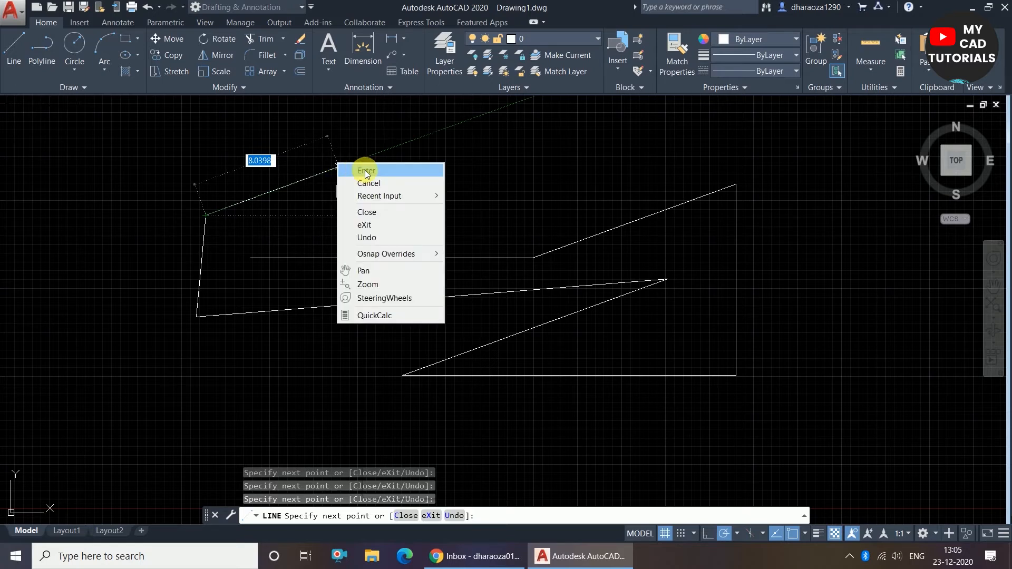
Undo the freehand chain of line segments.
{"action": "scroll", "coordinate": [306, 241], "scroll_direction": "down", "scroll_amount": 1}
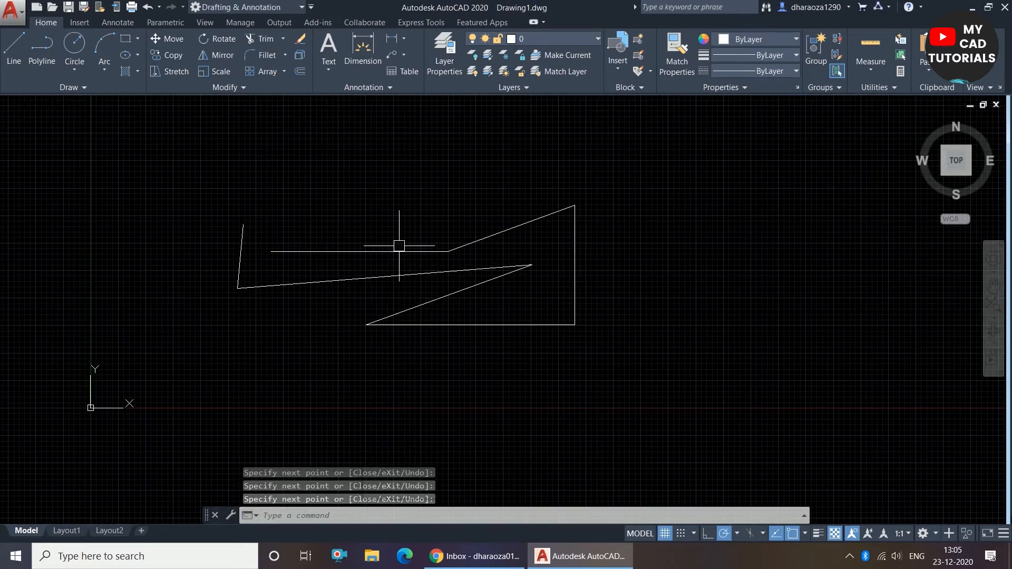
{"action": "scroll", "coordinate": [303, 249], "scroll_direction": "up", "scroll_amount": 1}
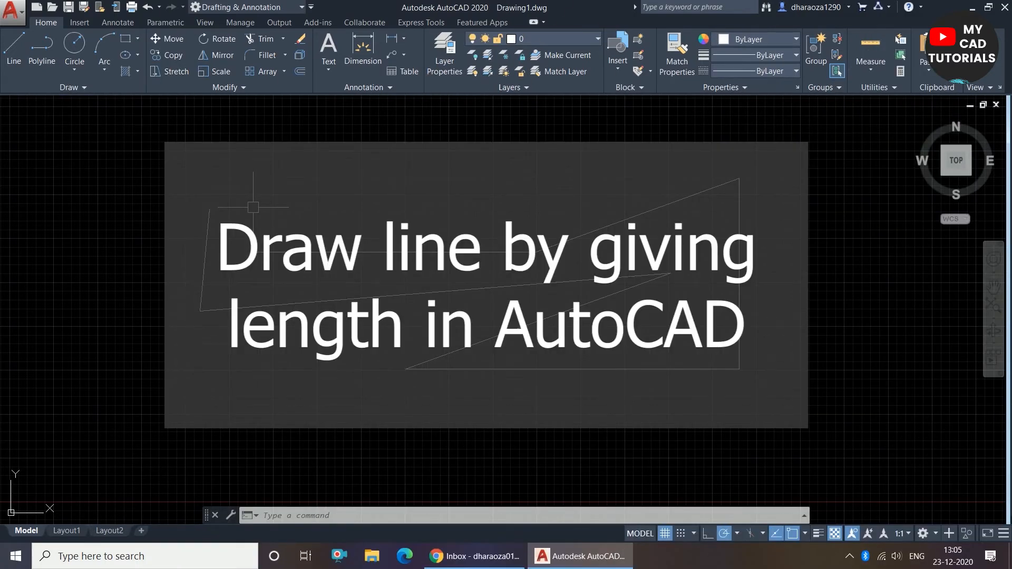
{"action": "key", "text": "ctrl+z"}
{"action": "key", "text": "ctrl+z"}
{"action": "key", "text": "ctrl+z"}
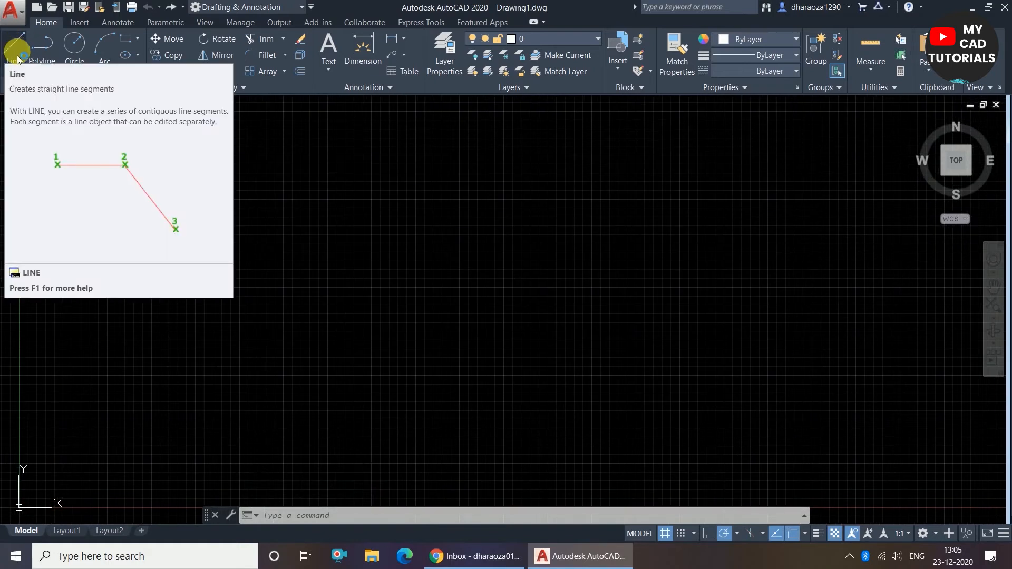
Draw a line 25 units long running to the right at about 6° below the horizontal.
{"action": "left_click", "coordinate": [16, 54]}
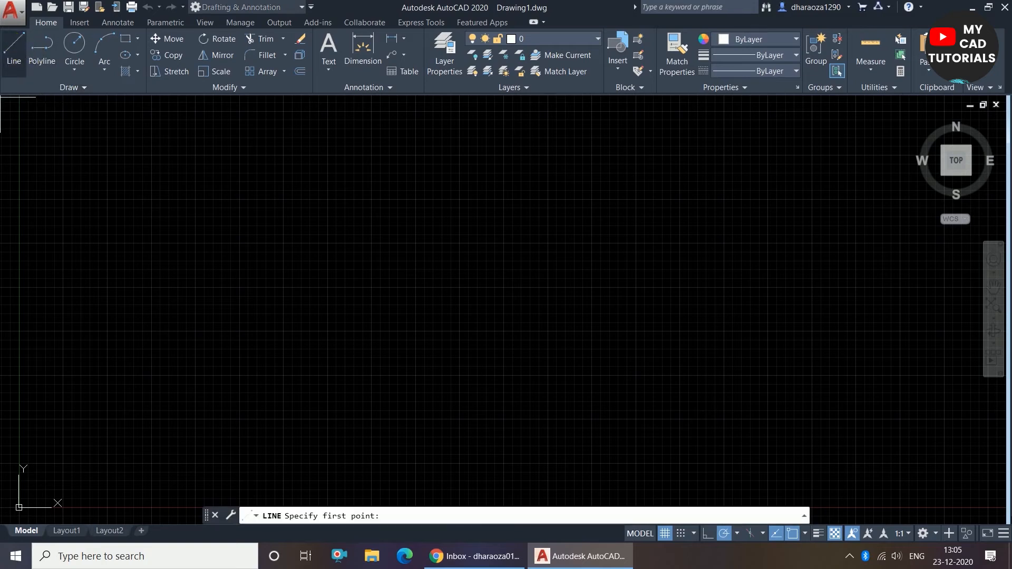
{"action": "left_click", "coordinate": [226, 251]}
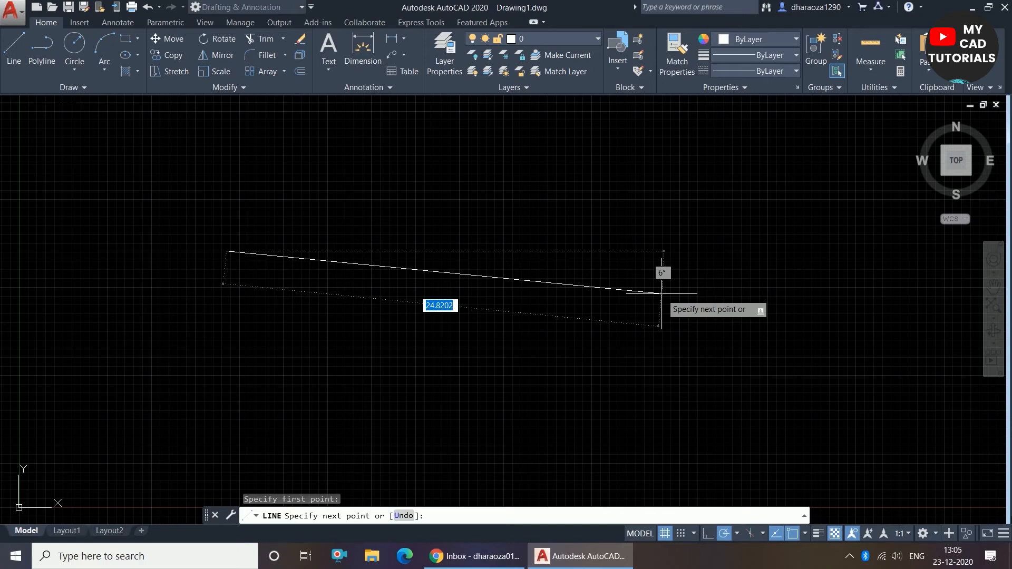
{"action": "type", "text": "25"}
{"action": "key", "text": "Return"}
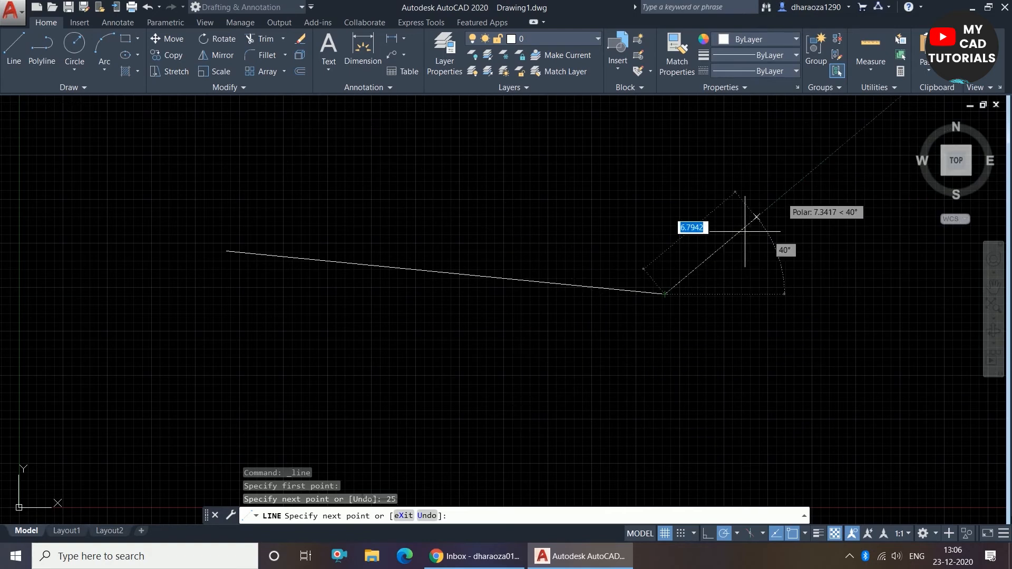
Add a connected segment 10 units long rising at 40° from the line's right end, and finish the Line command.
{"action": "scroll", "coordinate": [508, 328], "scroll_direction": "down", "scroll_amount": 1}
{"action": "scroll", "coordinate": [536, 293], "scroll_direction": "up", "scroll_amount": 1}
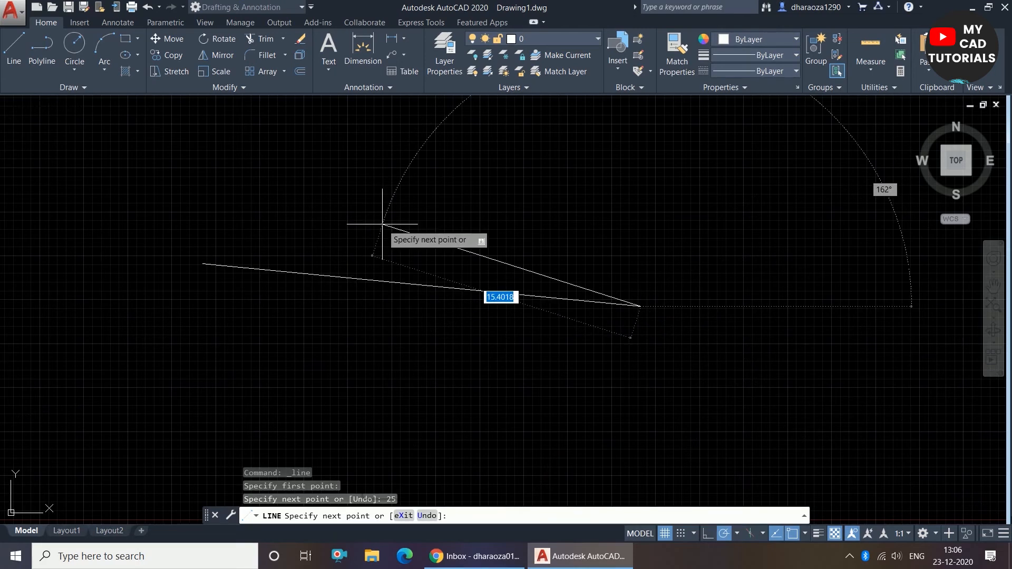
{"action": "middle_click_drag", "start_coordinate": [734, 229], "coordinate": [639, 257]}
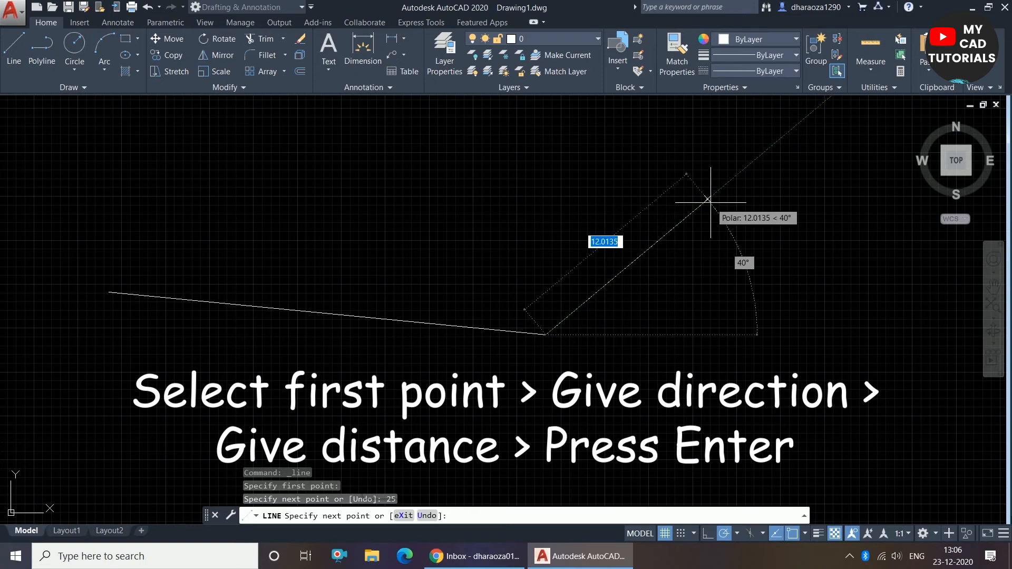
{"action": "type", "text": "10"}
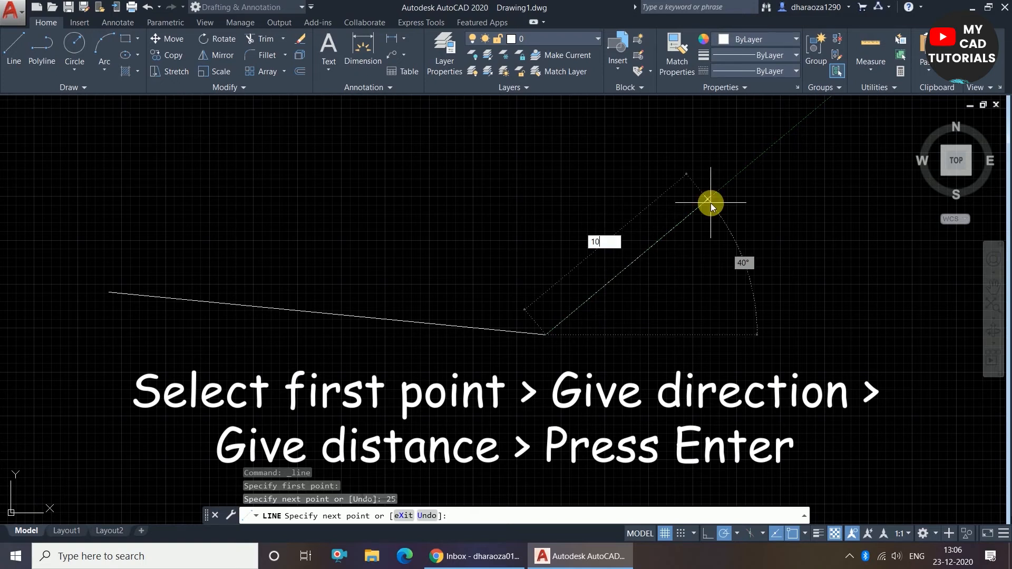
{"action": "key", "text": "Return"}
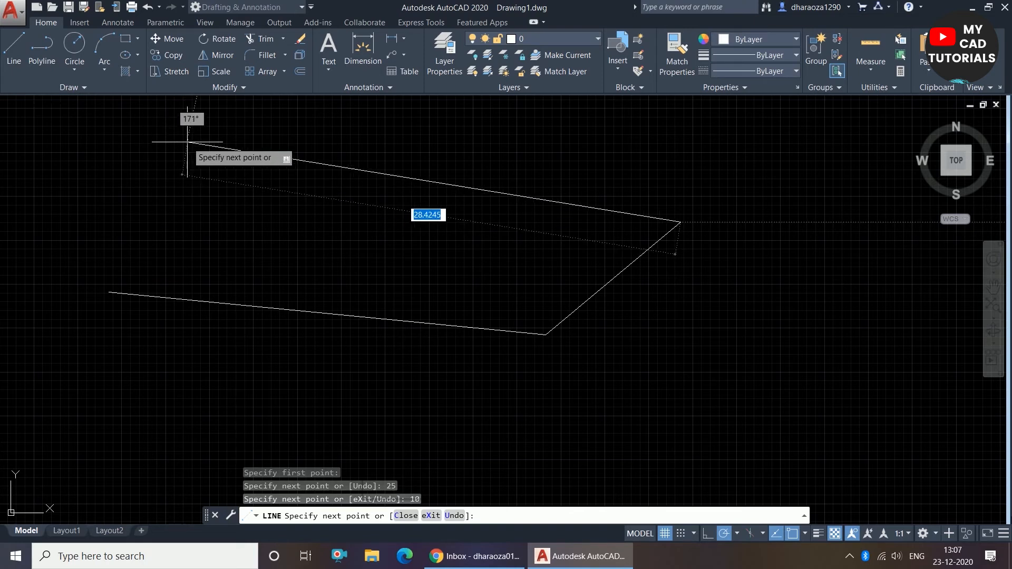
{"action": "key", "text": "Escape"}
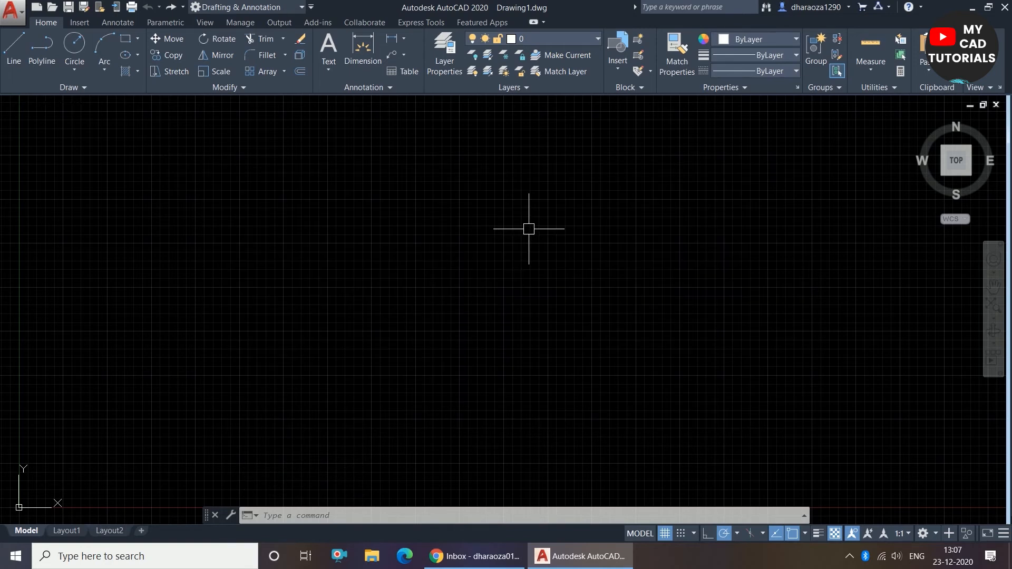
Draw a horizontal line 10 units long running to the right from a freely picked start point.
{"action": "left_click", "coordinate": [13, 49]}
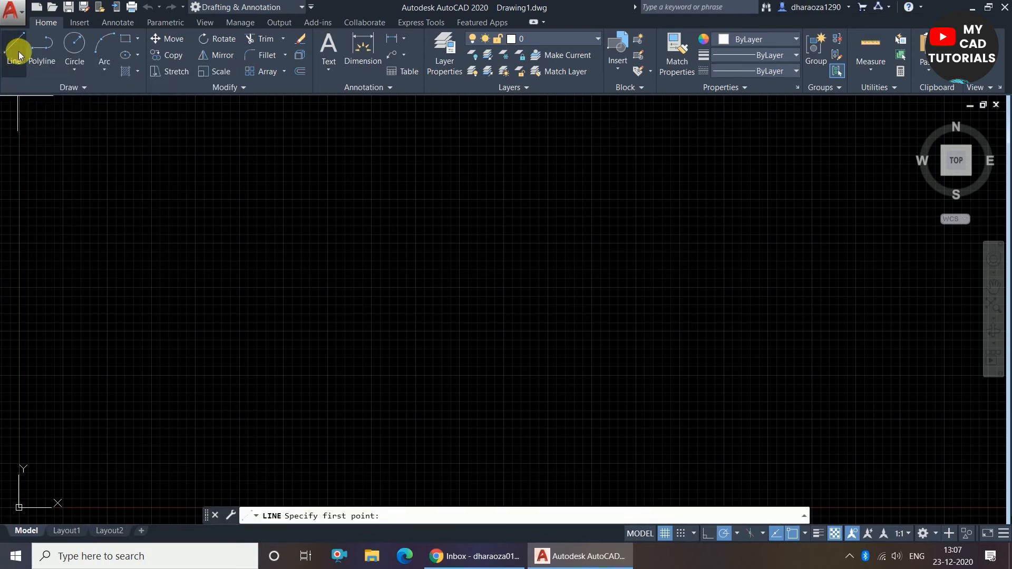
{"action": "left_click", "coordinate": [227, 270]}
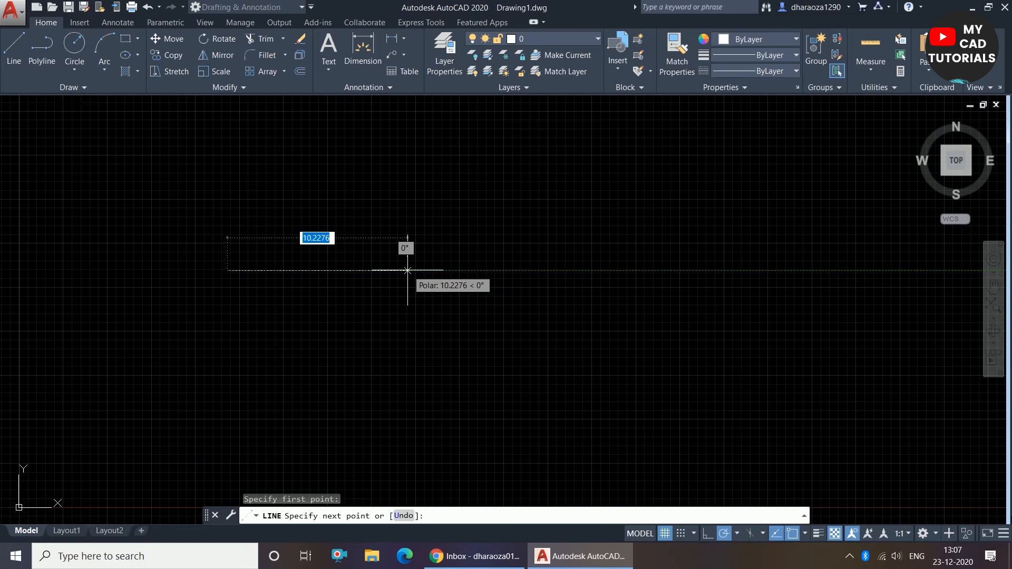
{"action": "type", "text": "10"}
{"action": "key", "text": "Return"}
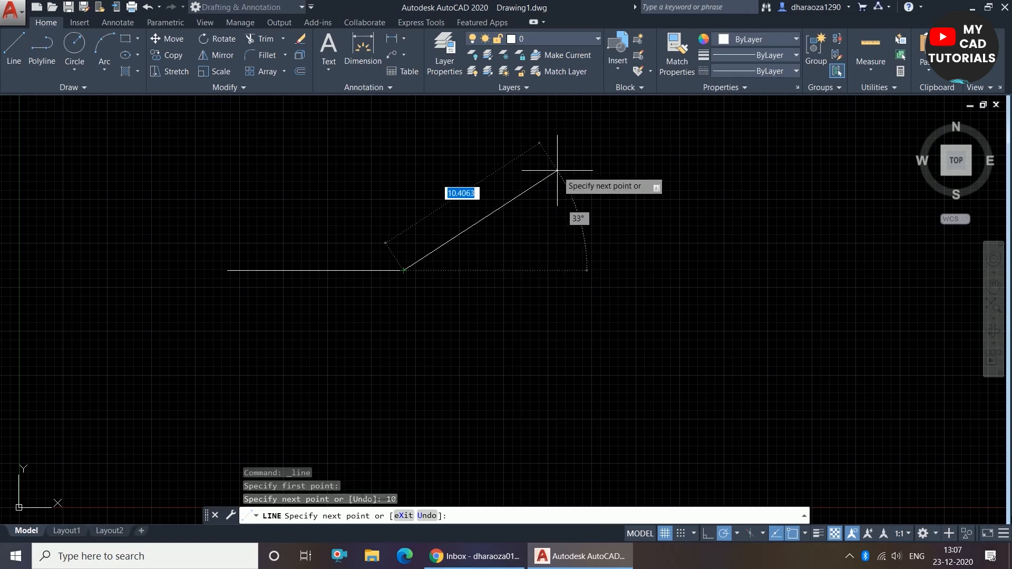
Add a connected segment 20 units long at a 45° angle from the horizontal line's right end, and finish the Line command.
{"action": "scroll", "coordinate": [521, 274], "scroll_direction": "down", "scroll_amount": 4}
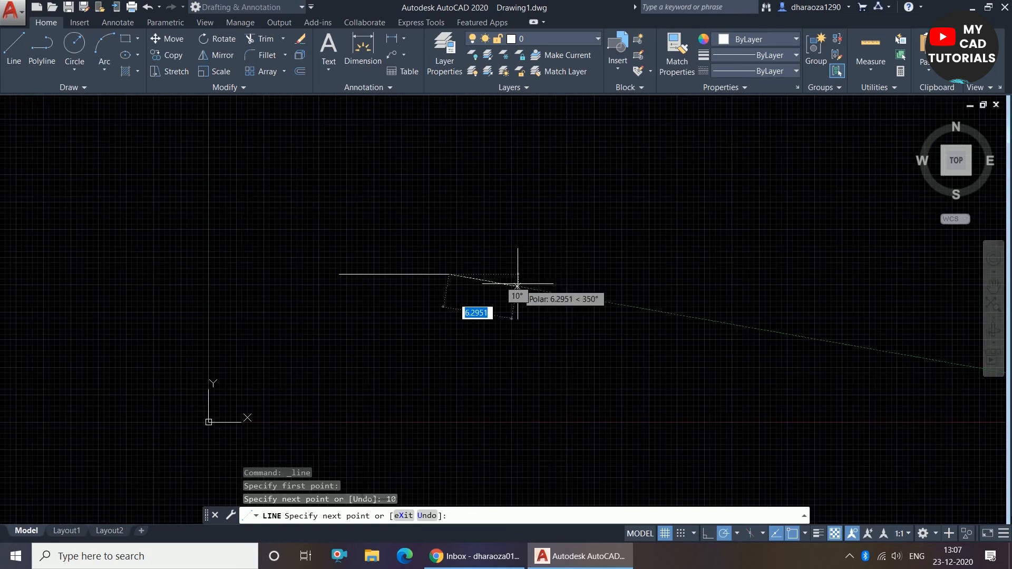
{"action": "scroll", "coordinate": [504, 227], "scroll_direction": "up", "scroll_amount": 4}
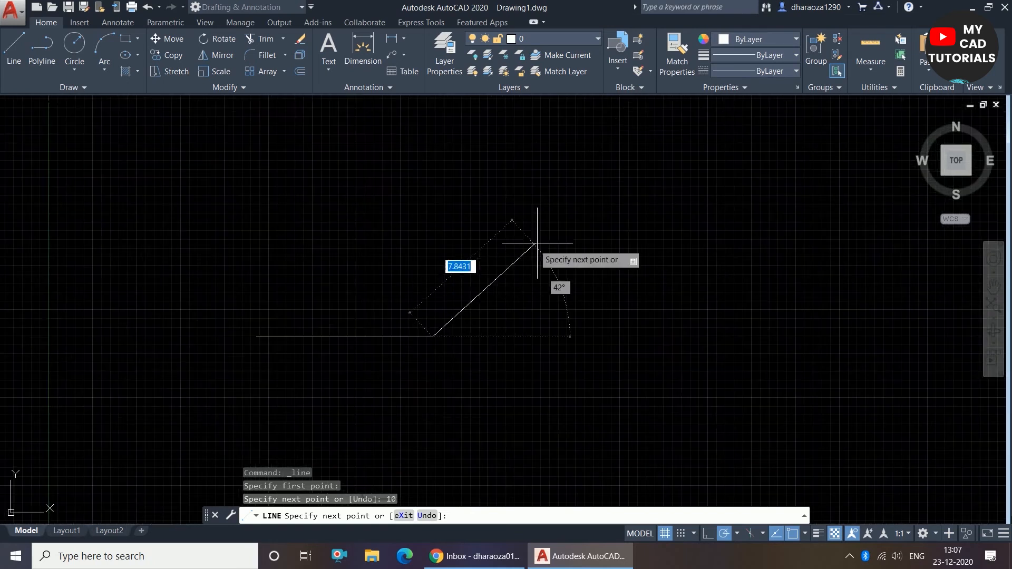
{"action": "left_click", "coordinate": [589, 216]}
{"action": "type", "text": "20"}
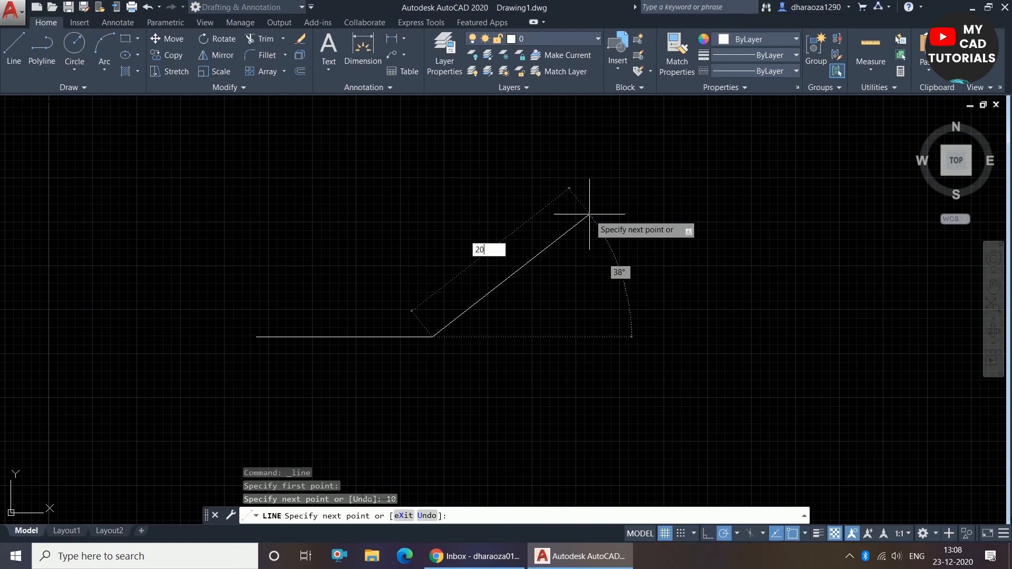
{"action": "key", "text": "Tab"}
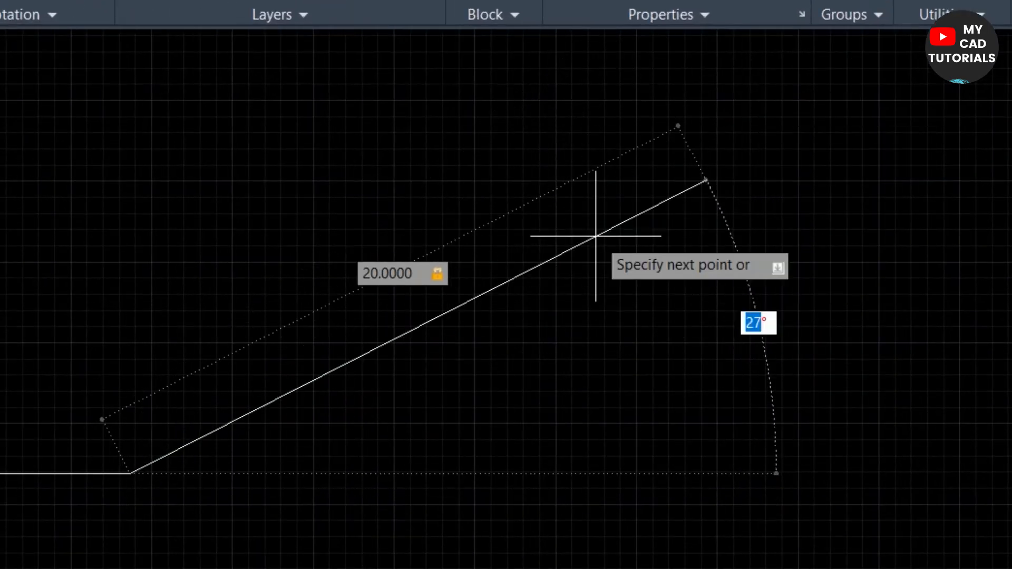
{"action": "type", "text": "4"}
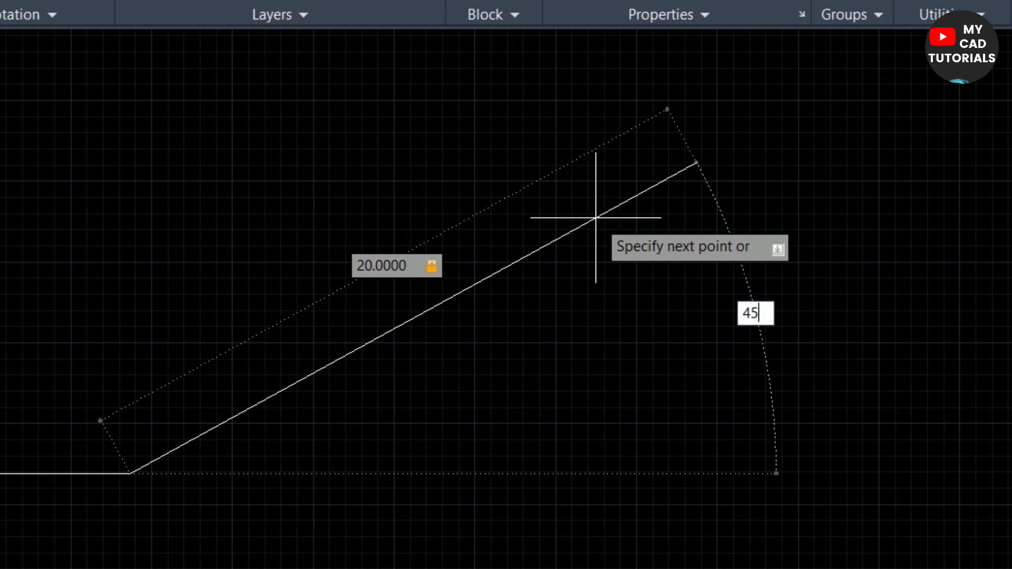
{"action": "type", "text": "5"}
{"action": "key", "text": "Return"}
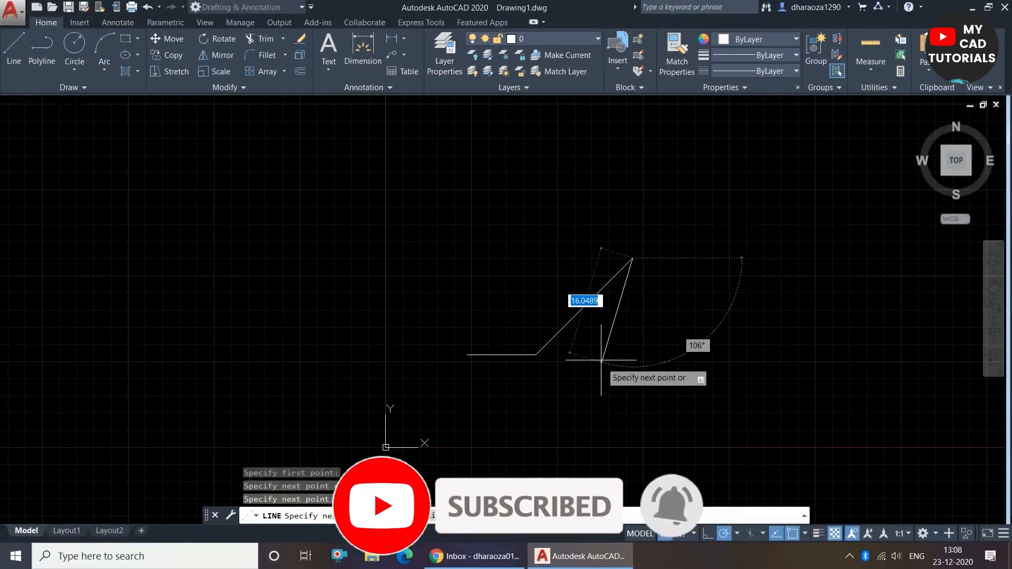
{"action": "scroll", "coordinate": [529, 374], "scroll_direction": "up", "scroll_amount": 2}
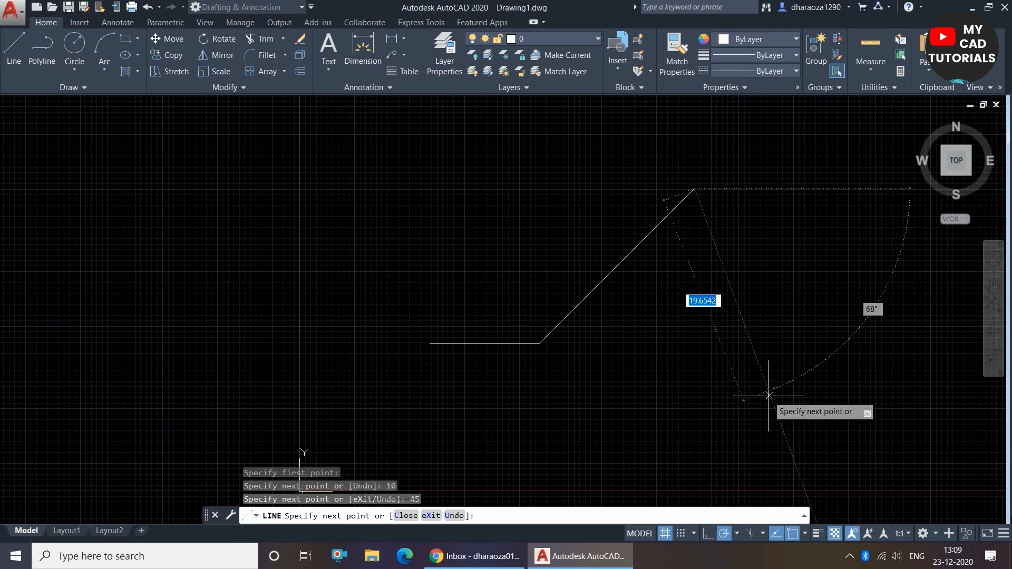
{"action": "scroll", "coordinate": [641, 280], "scroll_direction": "down", "scroll_amount": 2}
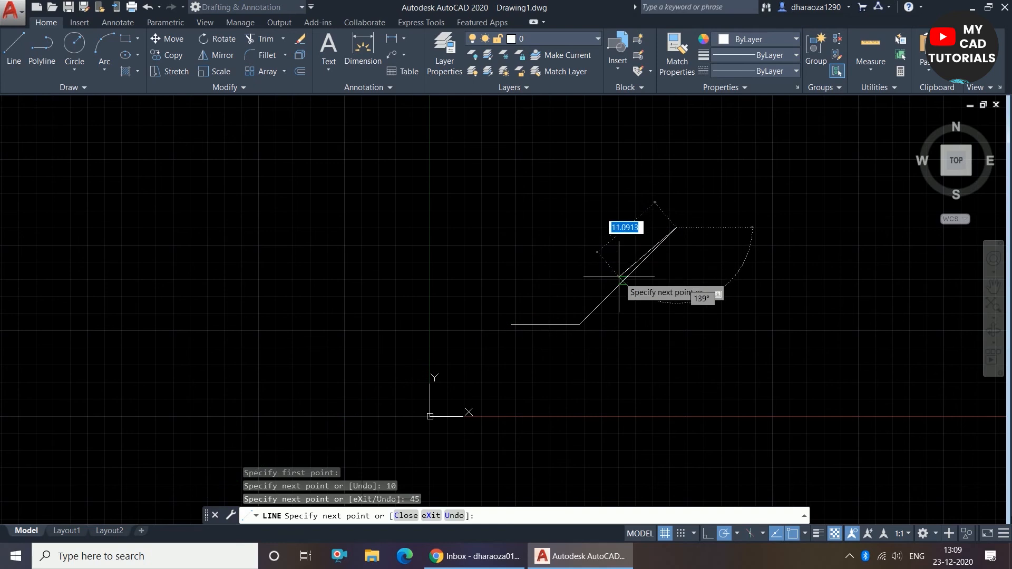
{"action": "scroll", "coordinate": [619, 277], "scroll_direction": "up", "scroll_amount": 2}
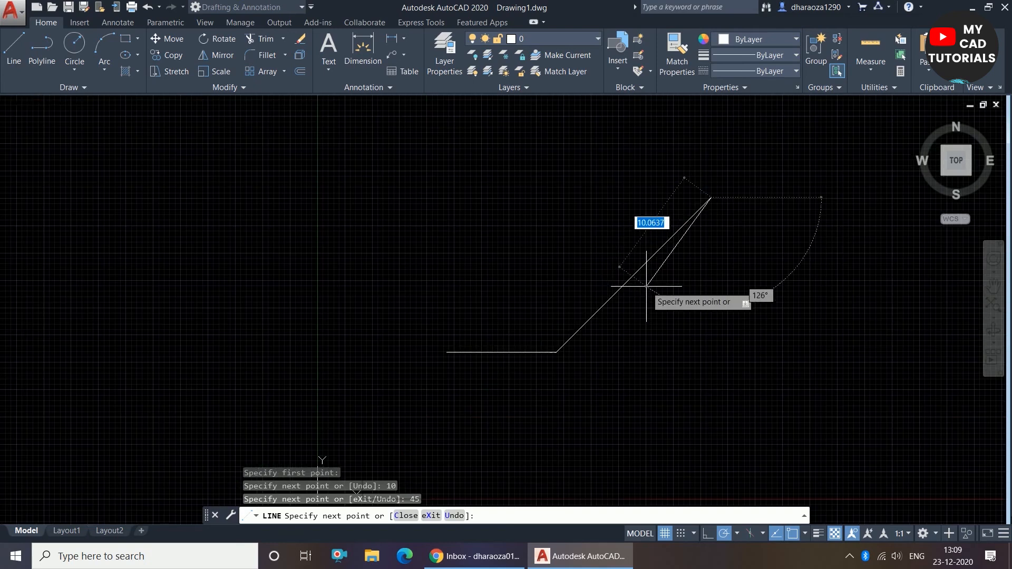
{"action": "key", "text": "Escape"}
{"action": "scroll", "coordinate": [563, 316], "scroll_direction": "down", "scroll_amount": 2}
{"action": "scroll", "coordinate": [572, 314], "scroll_direction": "up", "scroll_amount": 2}
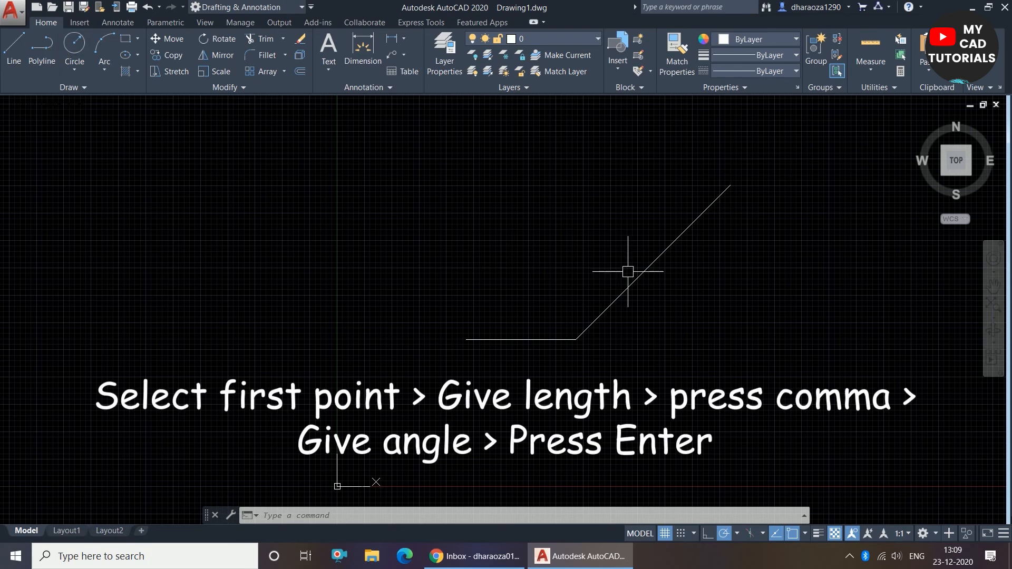
{"action": "scroll", "coordinate": [505, 317], "scroll_direction": "down", "scroll_amount": 4}
{"action": "scroll", "coordinate": [522, 321], "scroll_direction": "up", "scroll_amount": 4}
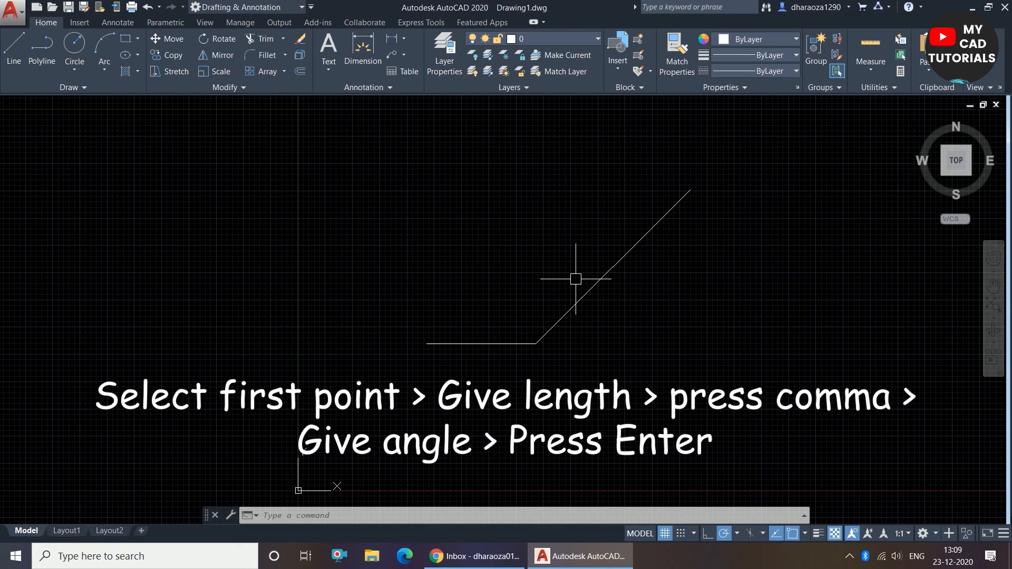
{"action": "scroll", "coordinate": [650, 248], "scroll_direction": "up", "scroll_amount": 2}
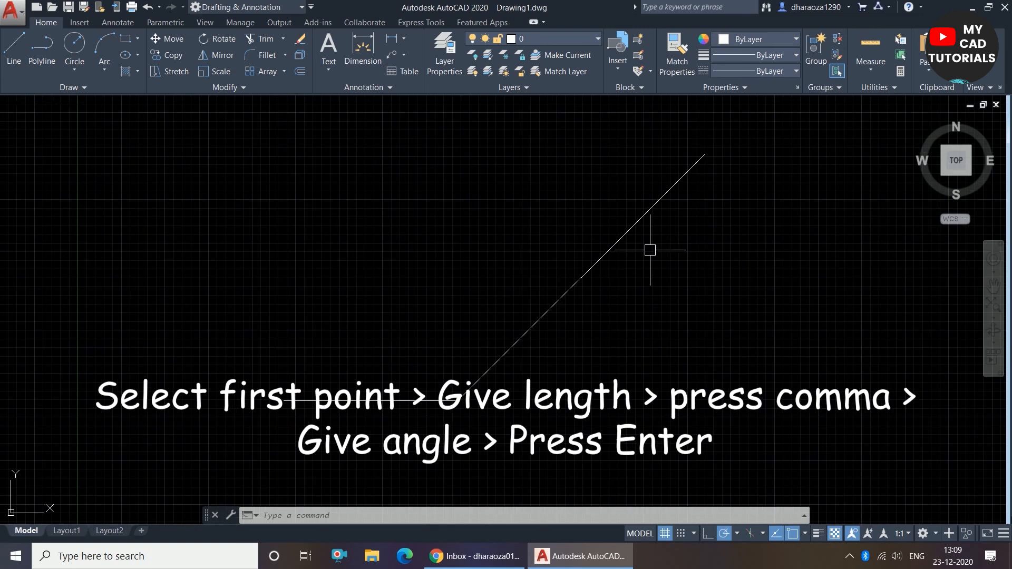
{"action": "scroll", "coordinate": [472, 348], "scroll_direction": "down", "scroll_amount": 2}
{"action": "scroll", "coordinate": [470, 351], "scroll_direction": "up", "scroll_amount": 2}
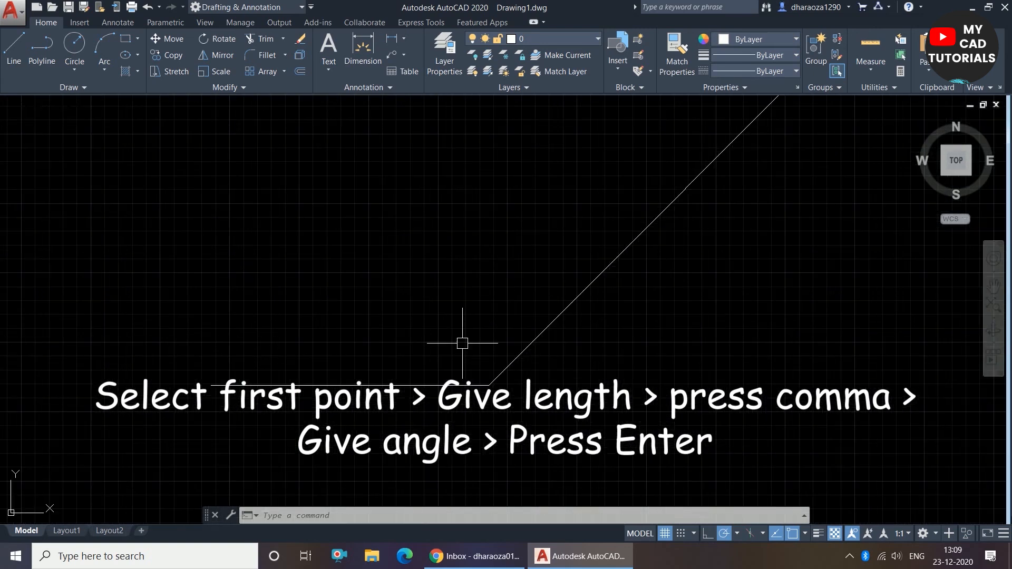
{"action": "scroll", "coordinate": [315, 315], "scroll_direction": "down", "scroll_amount": 3}
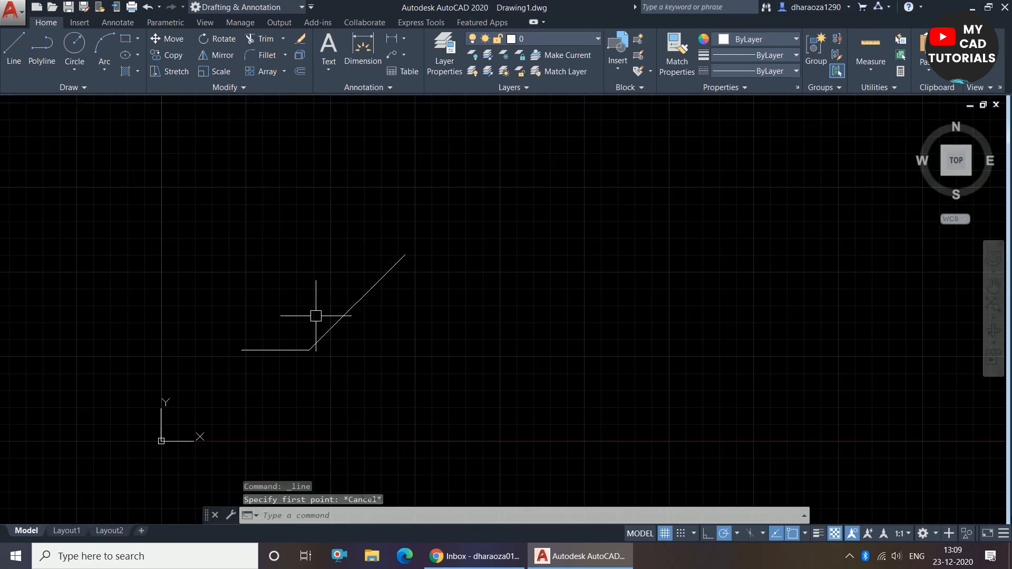
Start a selection window just above the horizontal line, near its junction with the 45° segment.
{"action": "scroll", "coordinate": [288, 339], "scroll_direction": "up", "scroll_amount": 1}
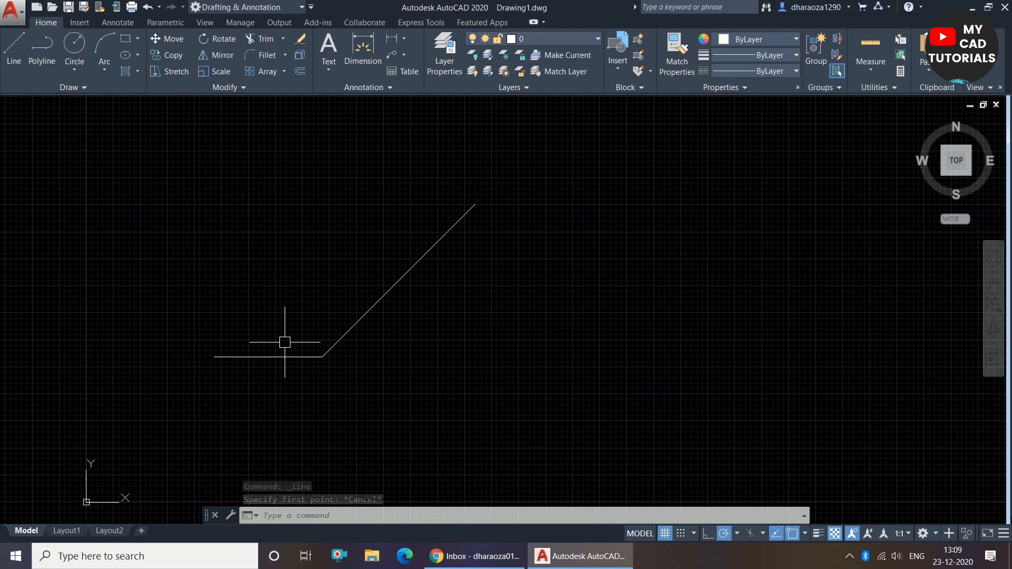
{"action": "left_click", "coordinate": [285, 342]}
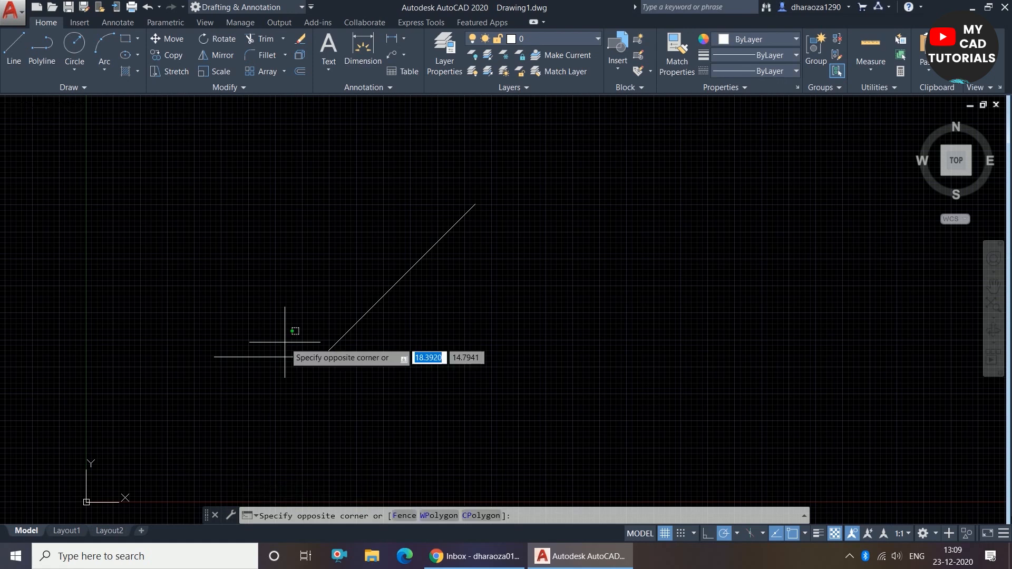